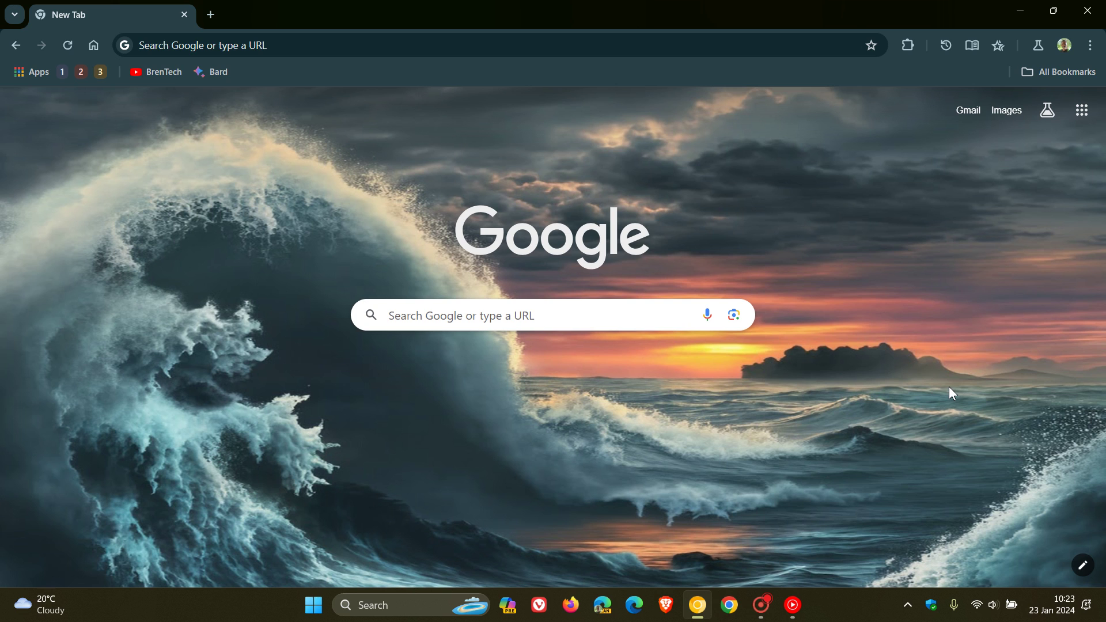
- Open Chrome Canary's Settings page from the three-dot menu
click(1089, 45)
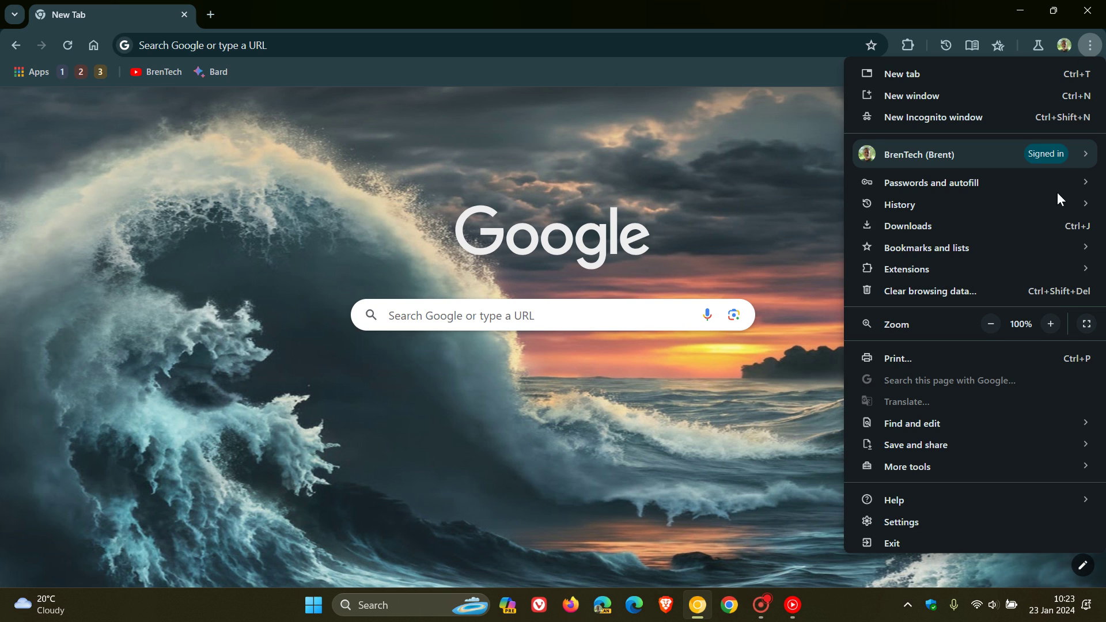
click(918, 522)
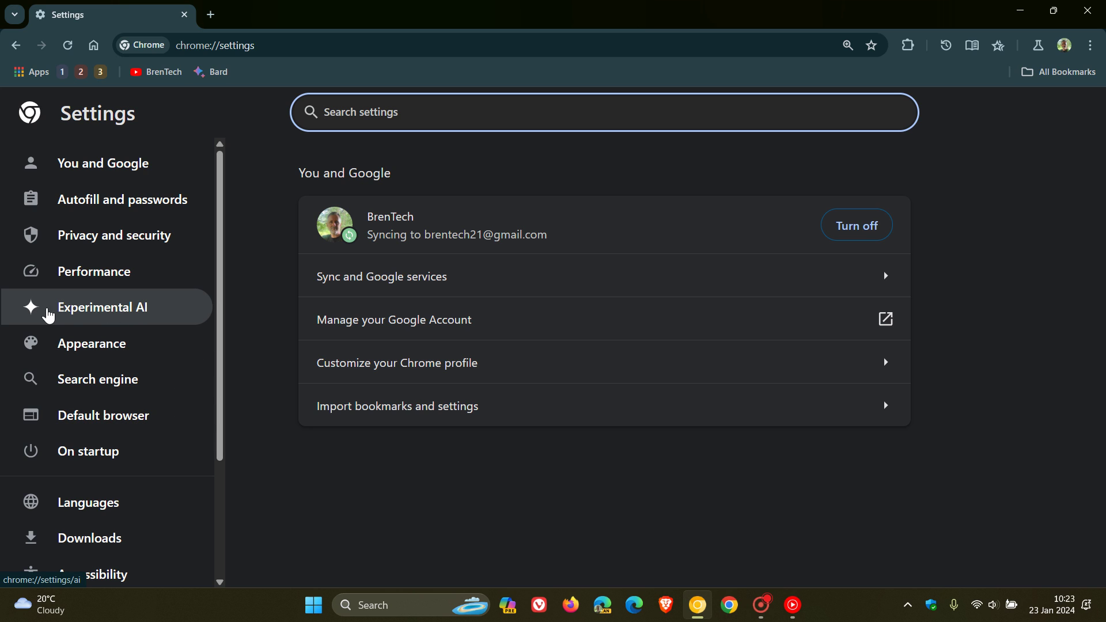
- Review the Experimental AI settings, then go Home to the crashing-waves new tab page
click(144, 308)
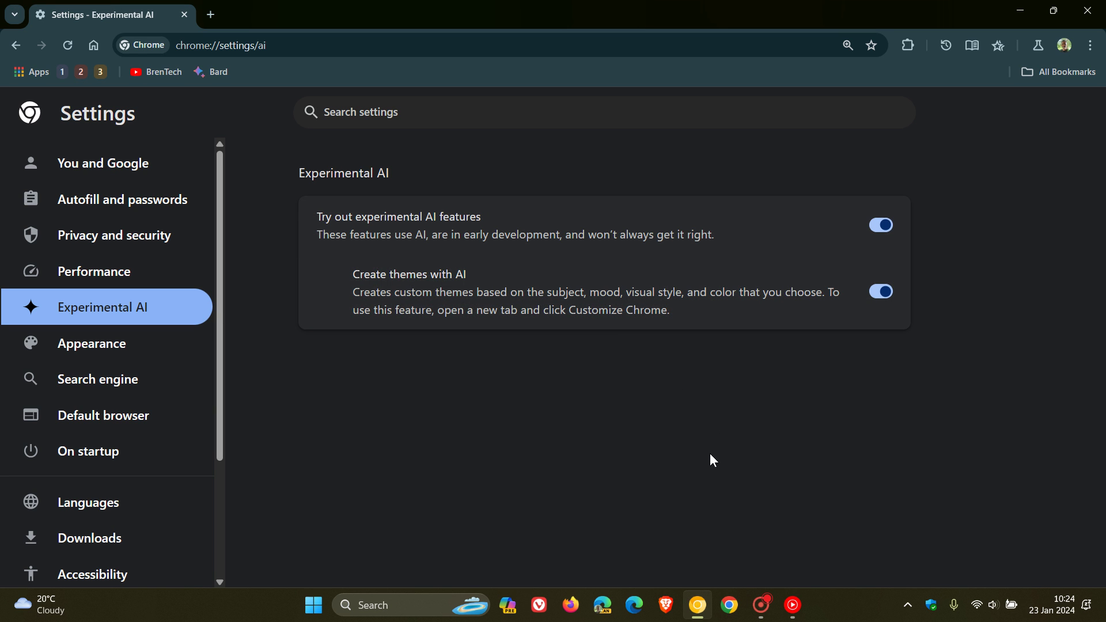
click(94, 47)
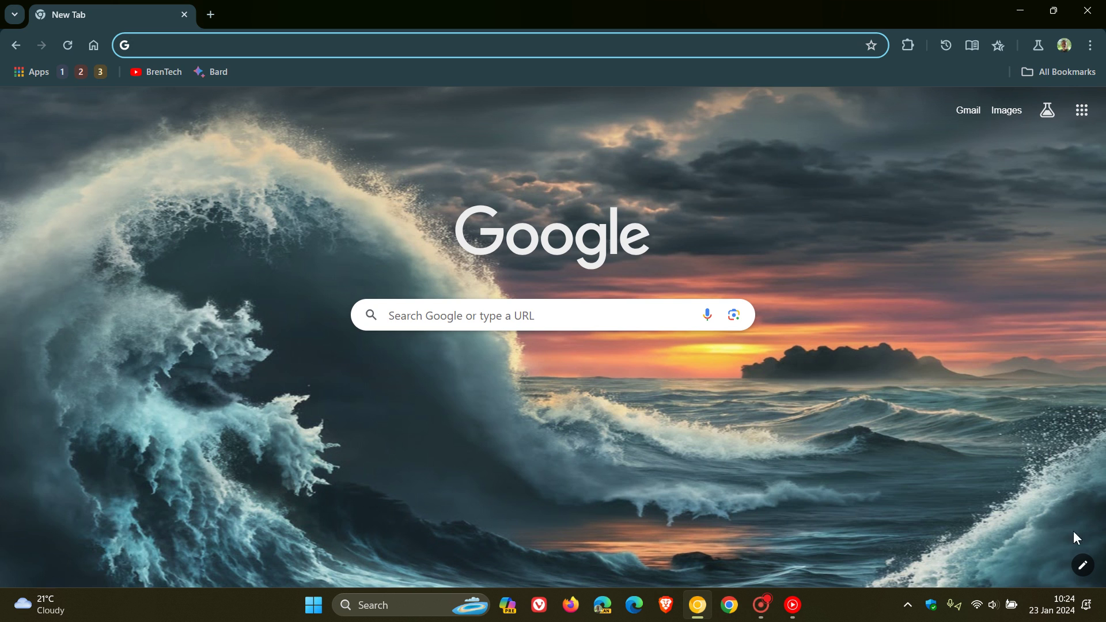
- Open Customize Chrome, go to Change theme, and start the Create with AI form
click(1085, 567)
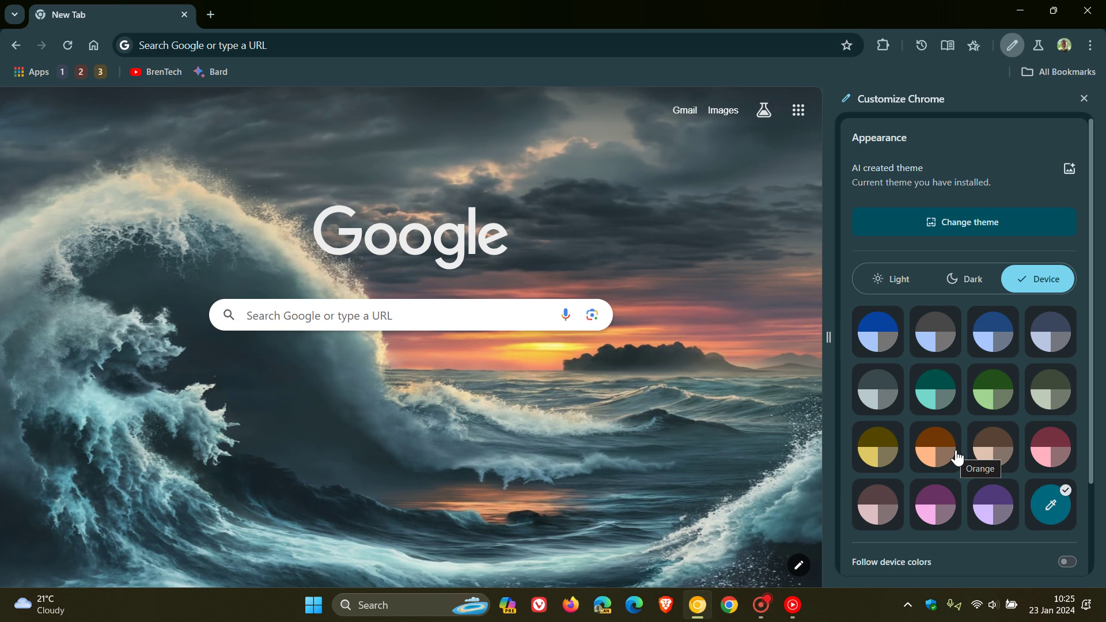
click(953, 221)
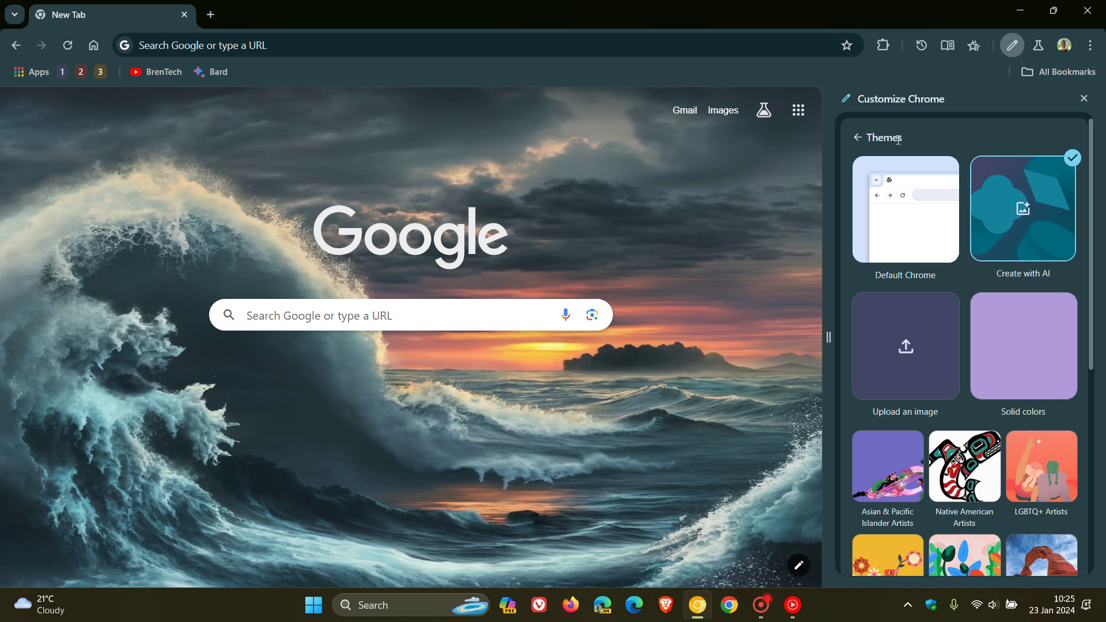
click(998, 191)
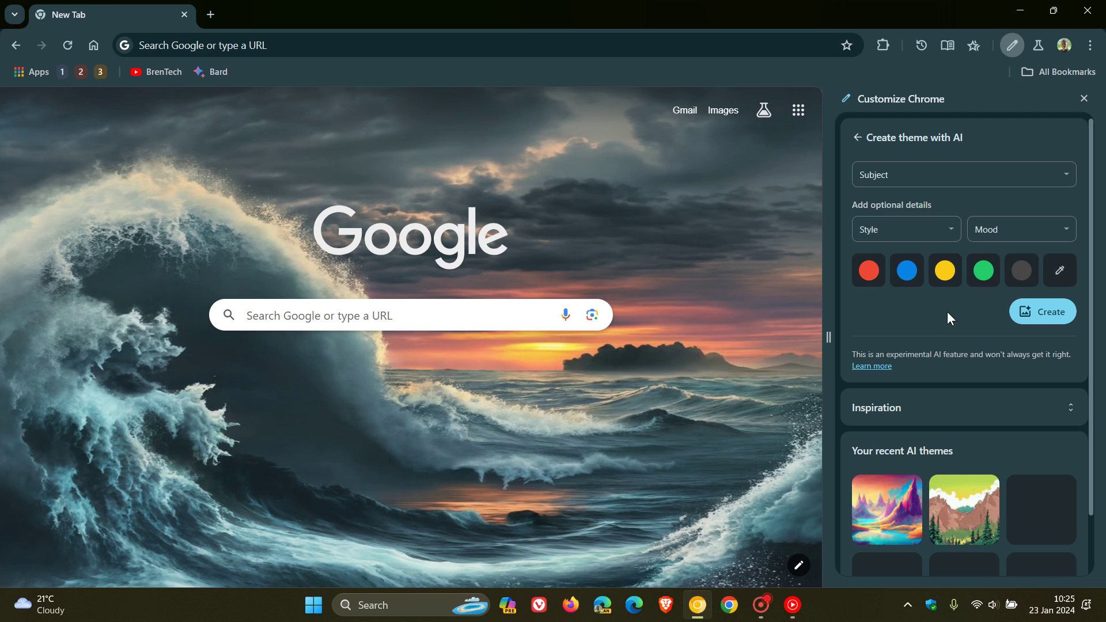
- Expand the Inspiration examples, browse them and the recent AI themes, then return to the top
scroll(950, 318, down, 1)
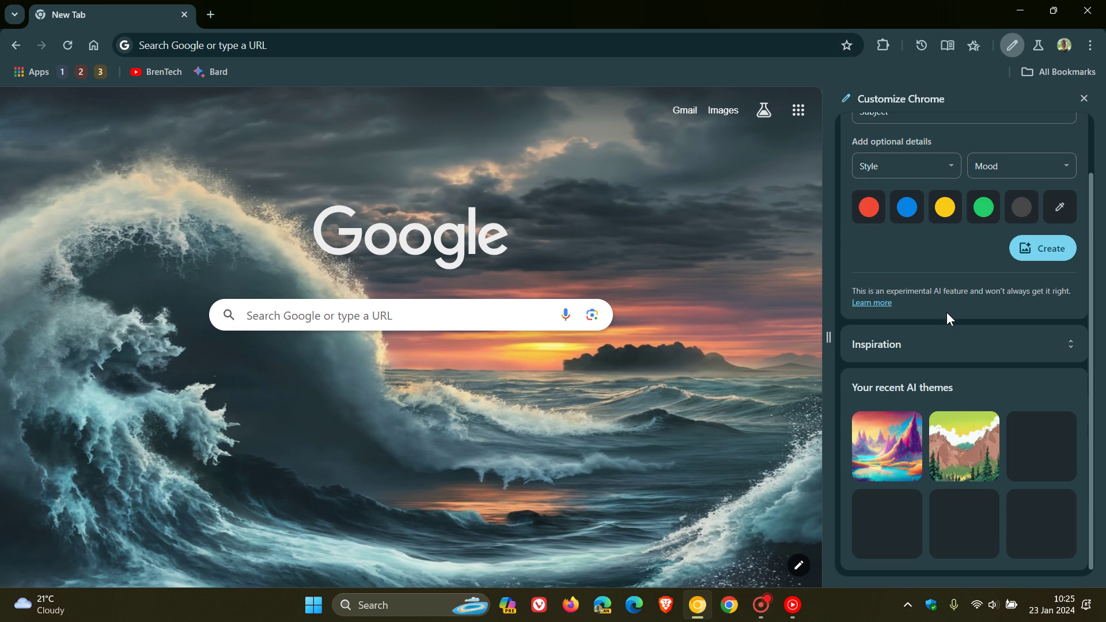
click(1070, 344)
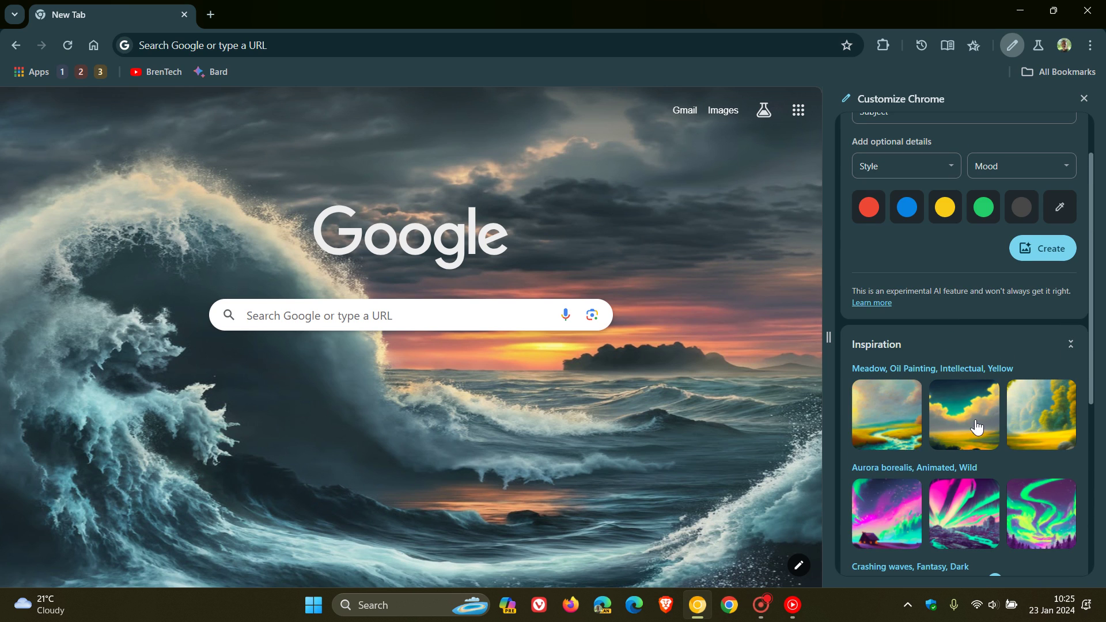
scroll(978, 443, down, 3)
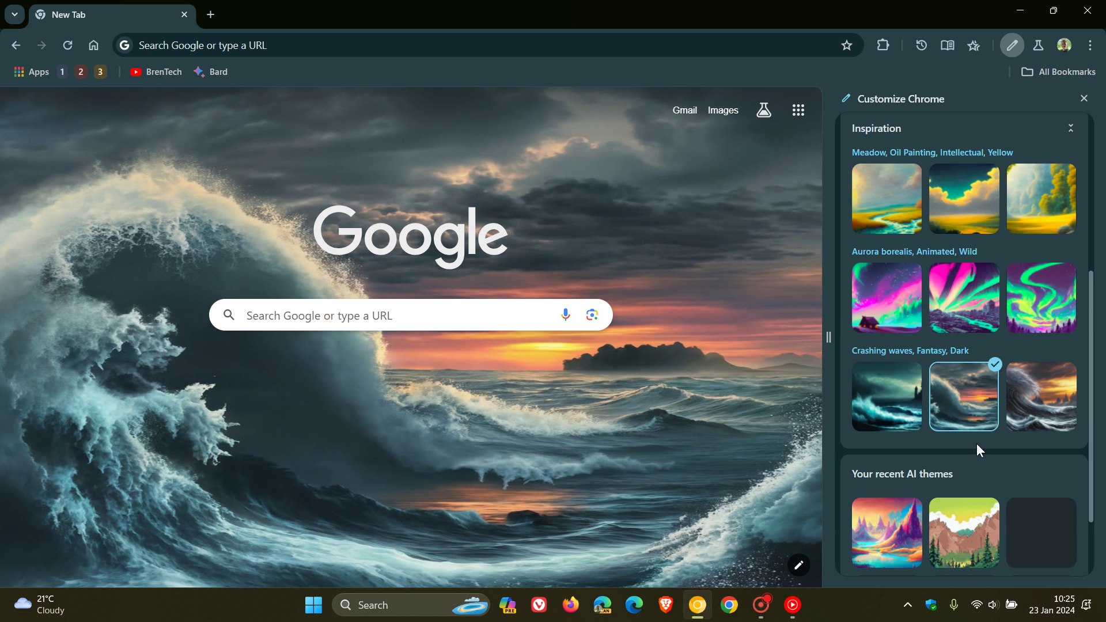
scroll(947, 398, down, 2)
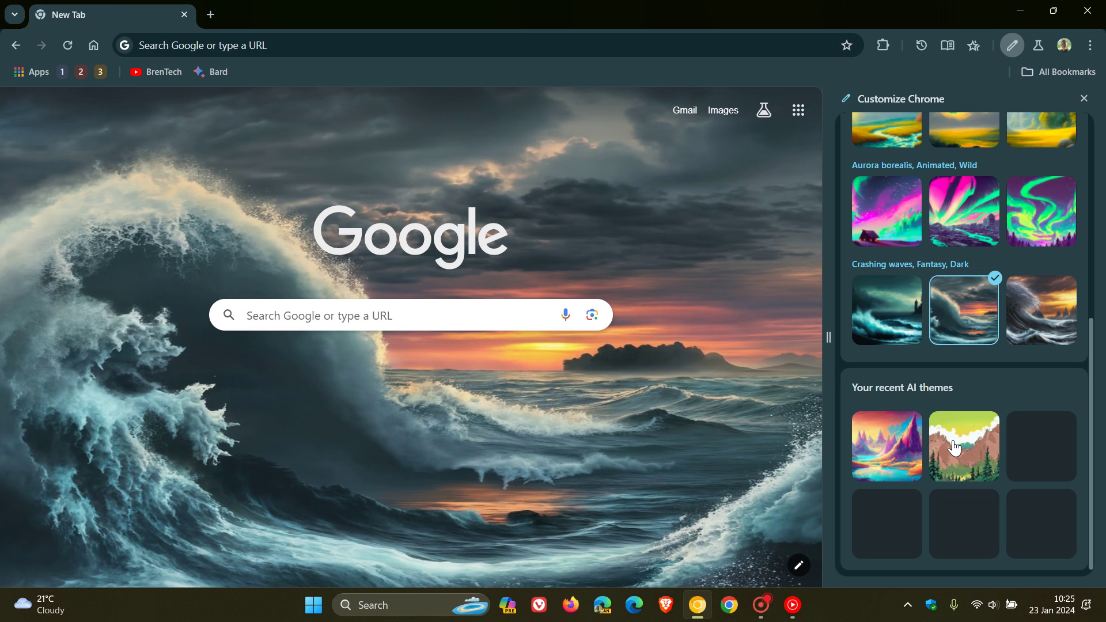
scroll(954, 447, up, 6)
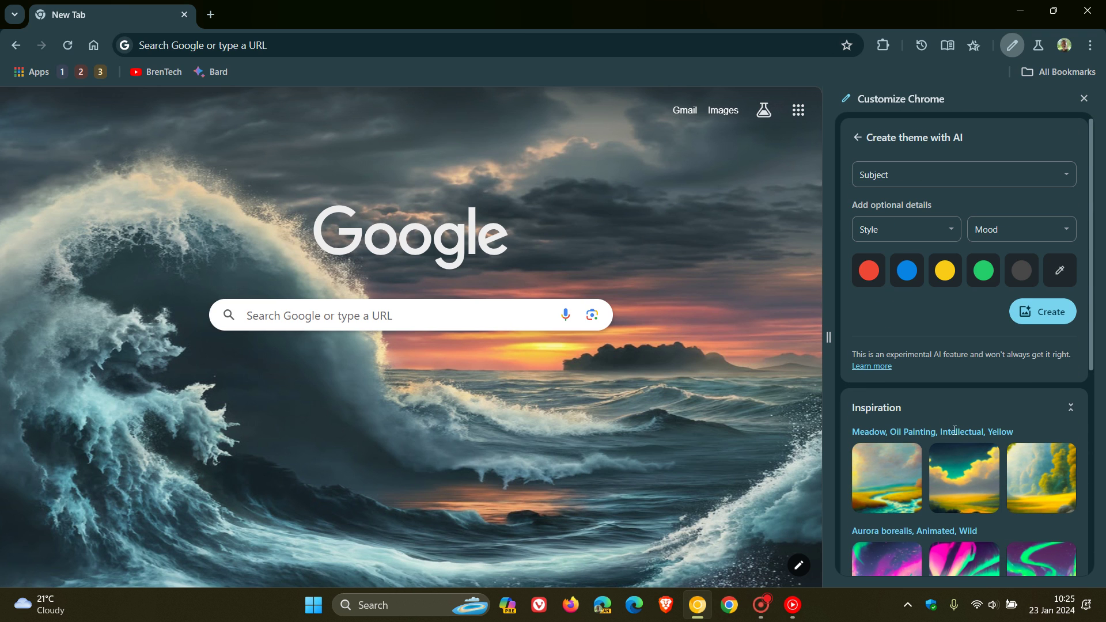
- Choose Landscape > Rainforest as subject, Fantasy as style and Dreamy as mood
click(927, 182)
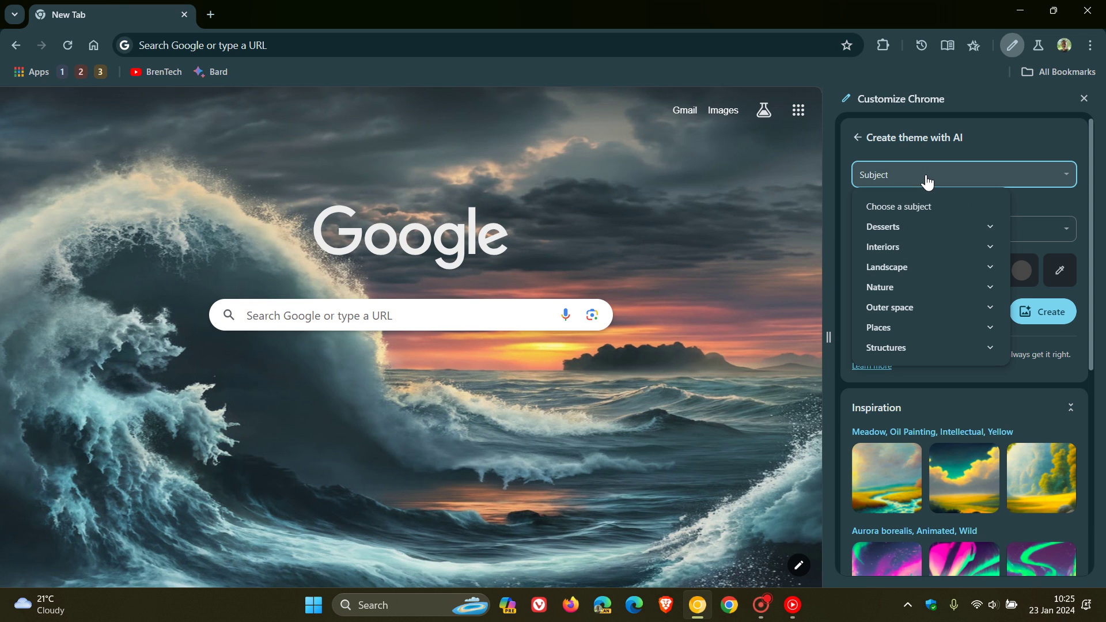
click(911, 267)
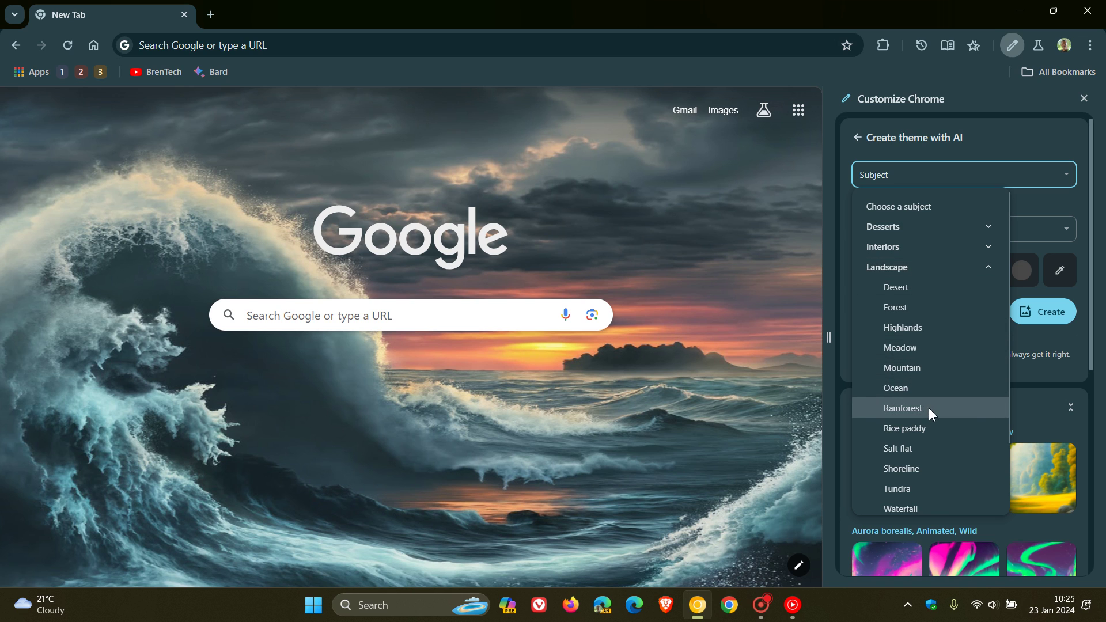
click(928, 408)
click(912, 241)
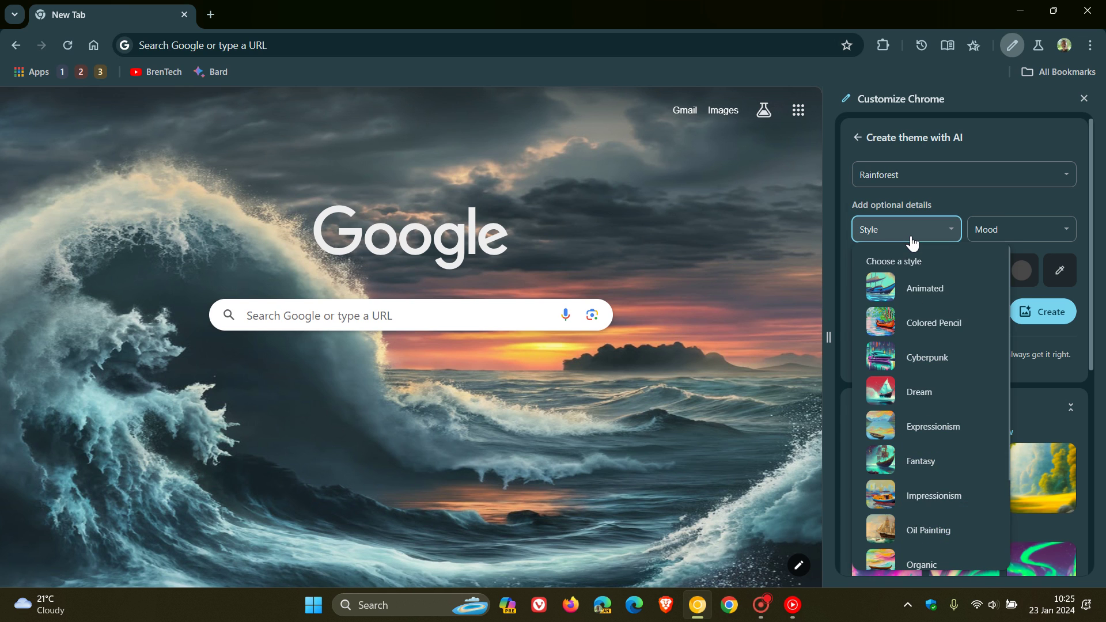
click(924, 465)
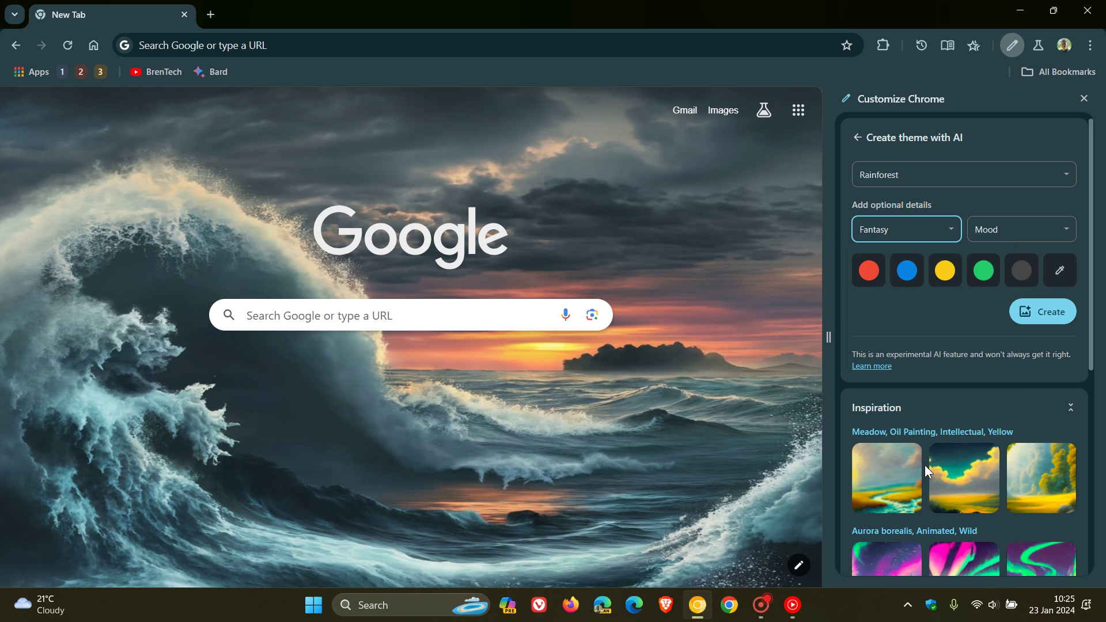
click(1029, 230)
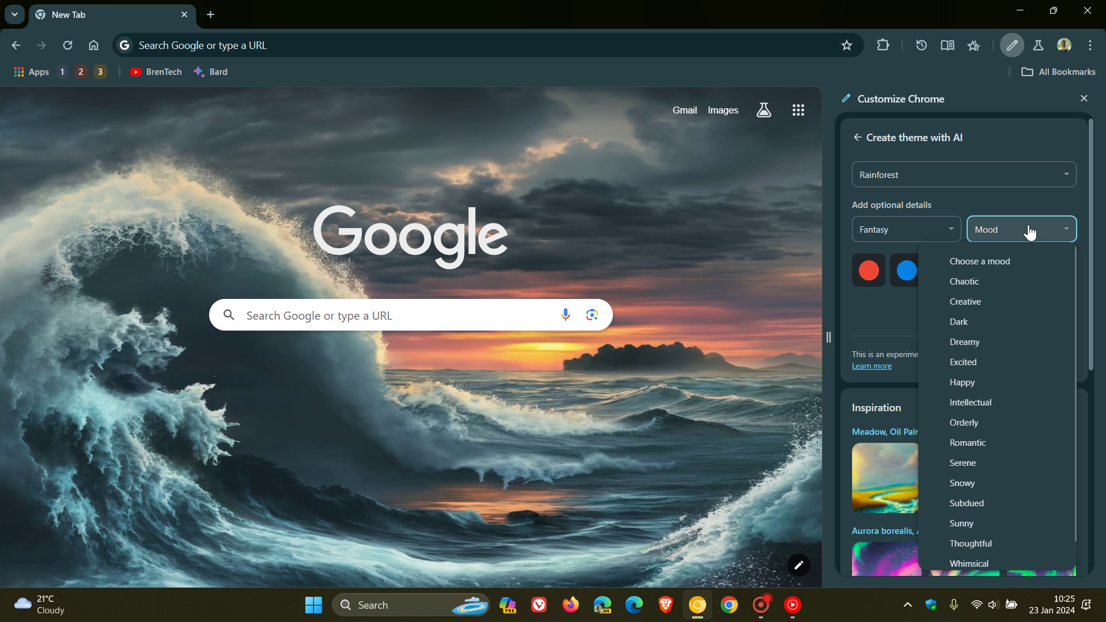
click(1004, 344)
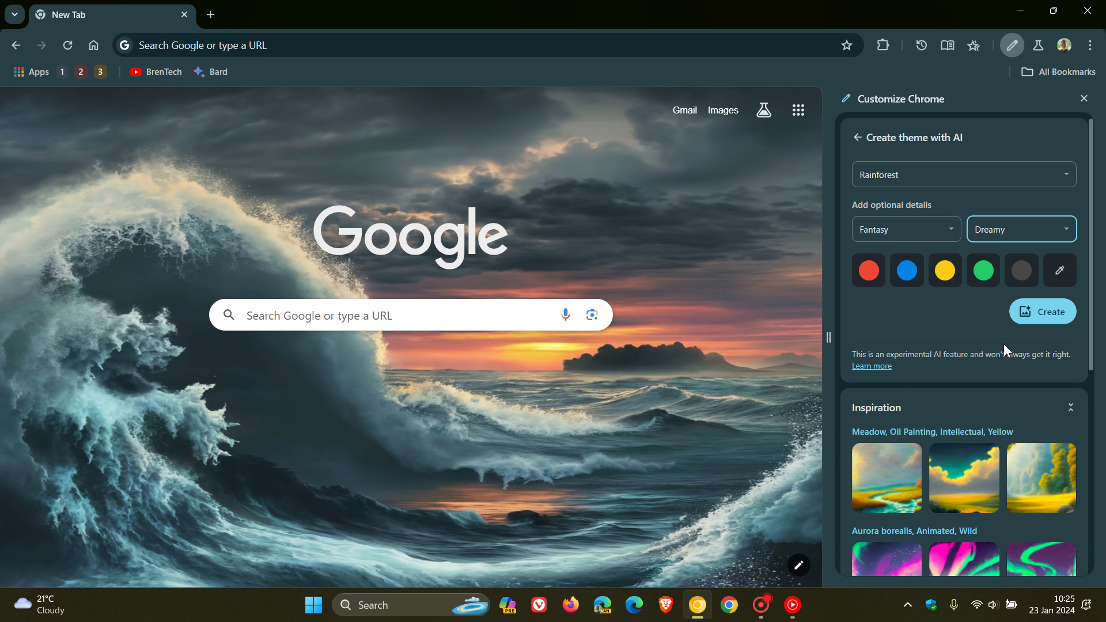
- Generate the themes, preview the pink-flower, large-tree, stream and castle tiles, then apply the waterfall
click(1042, 321)
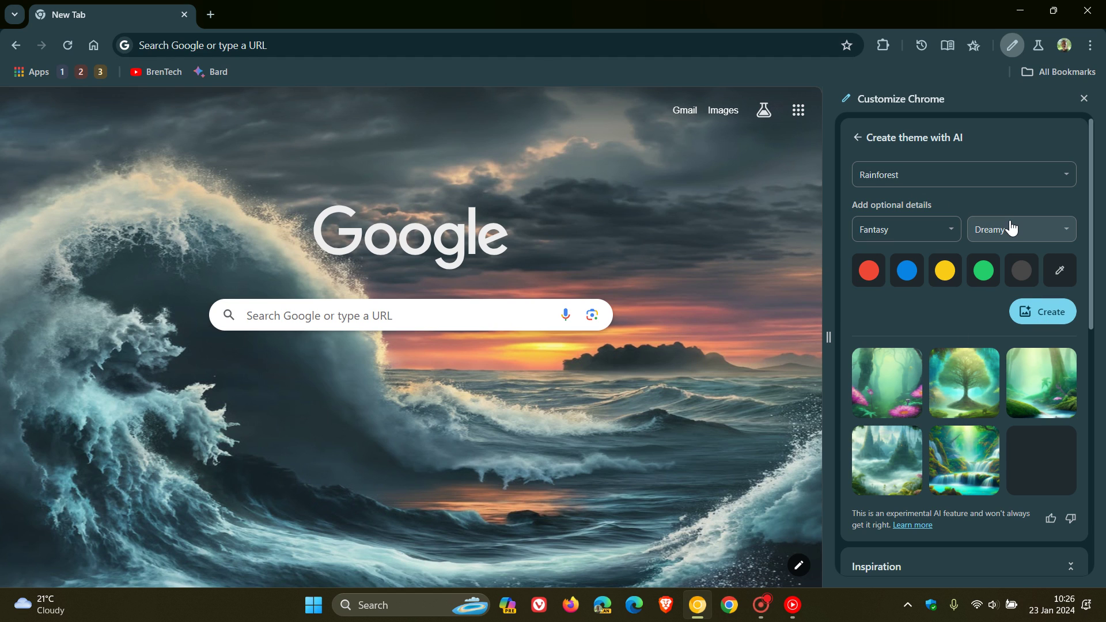
click(965, 464)
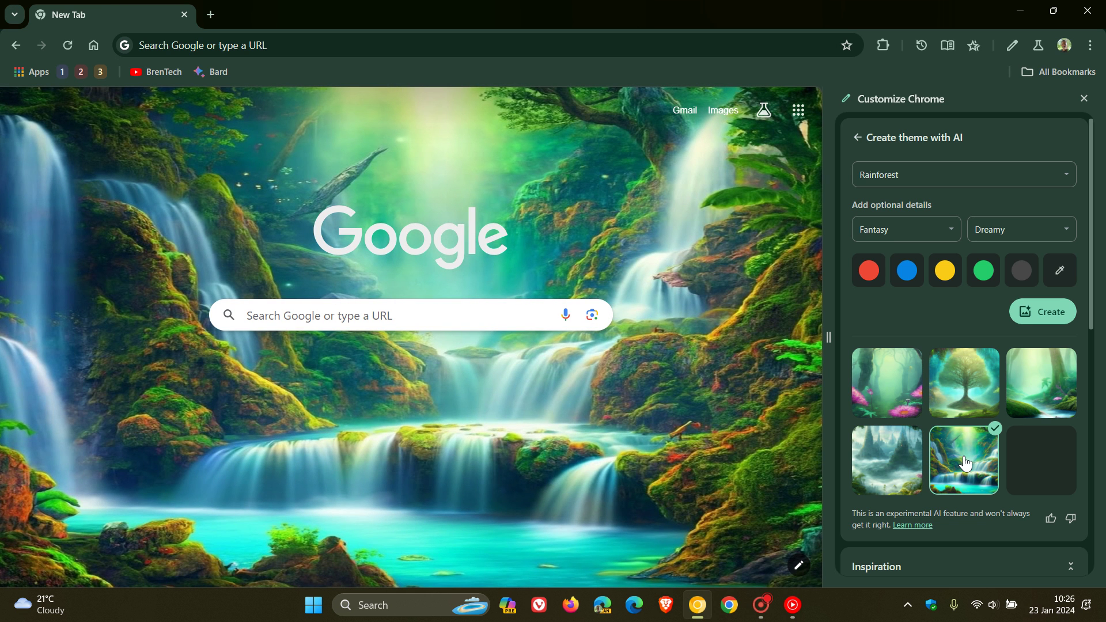
click(877, 390)
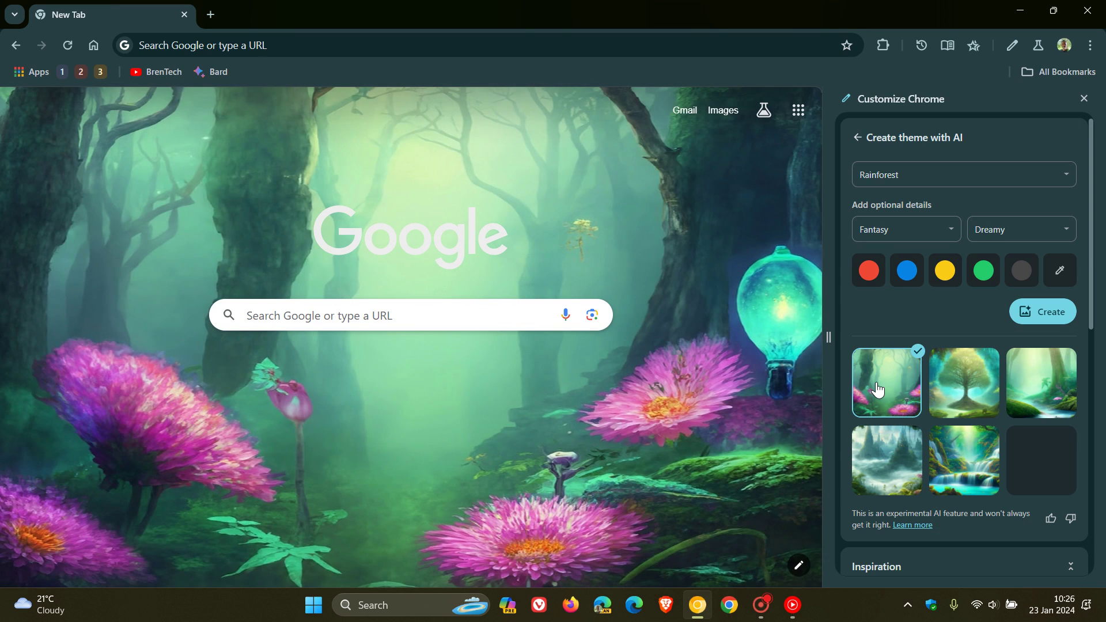
click(977, 379)
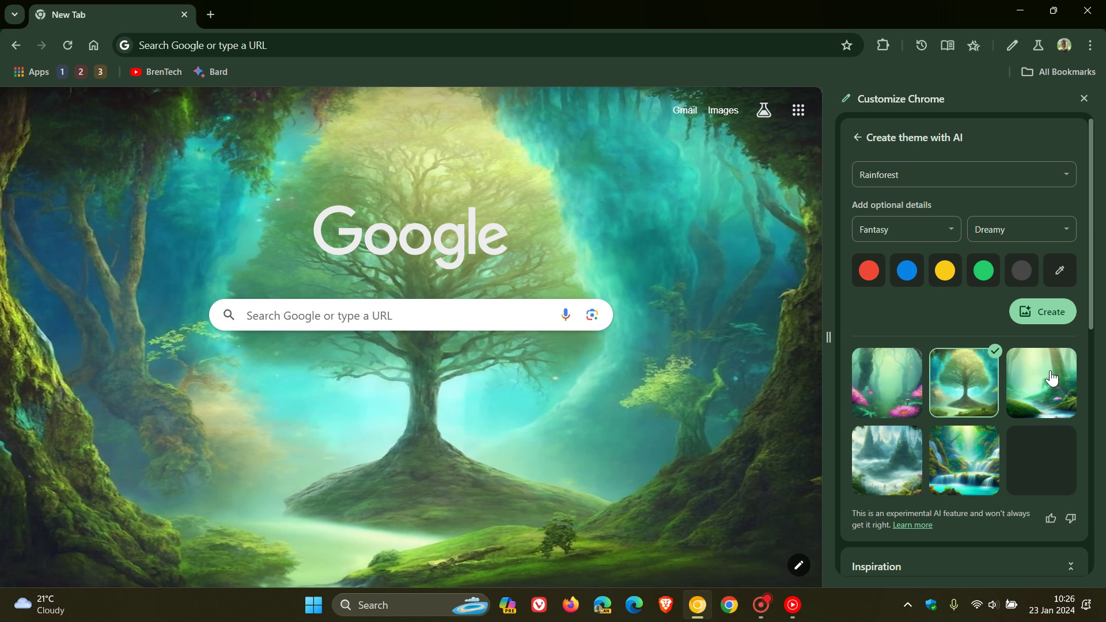
click(1052, 378)
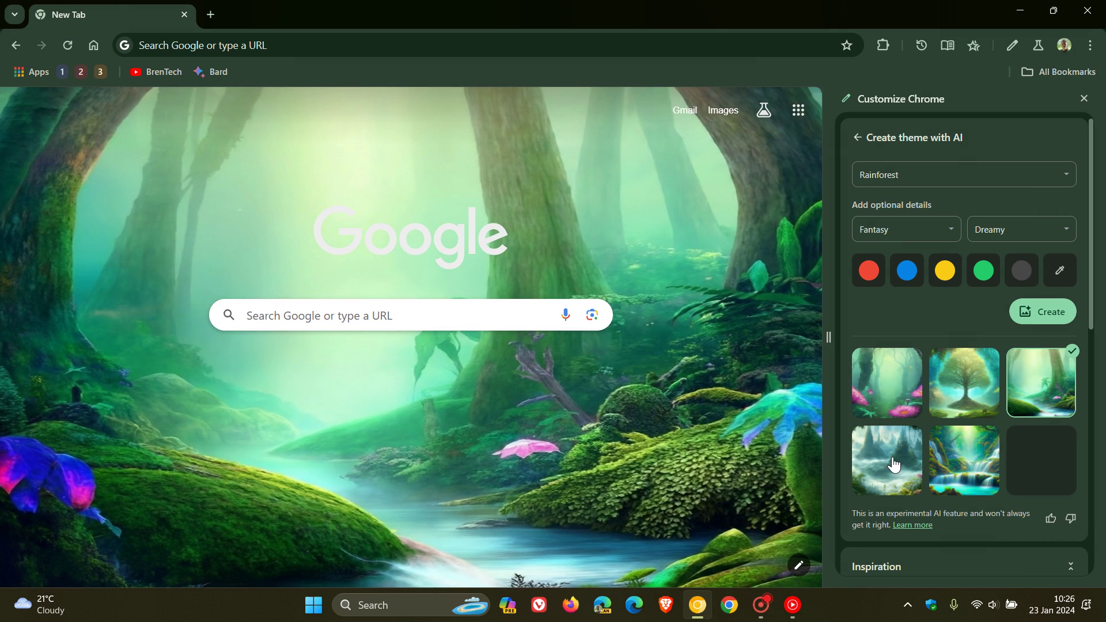
click(893, 464)
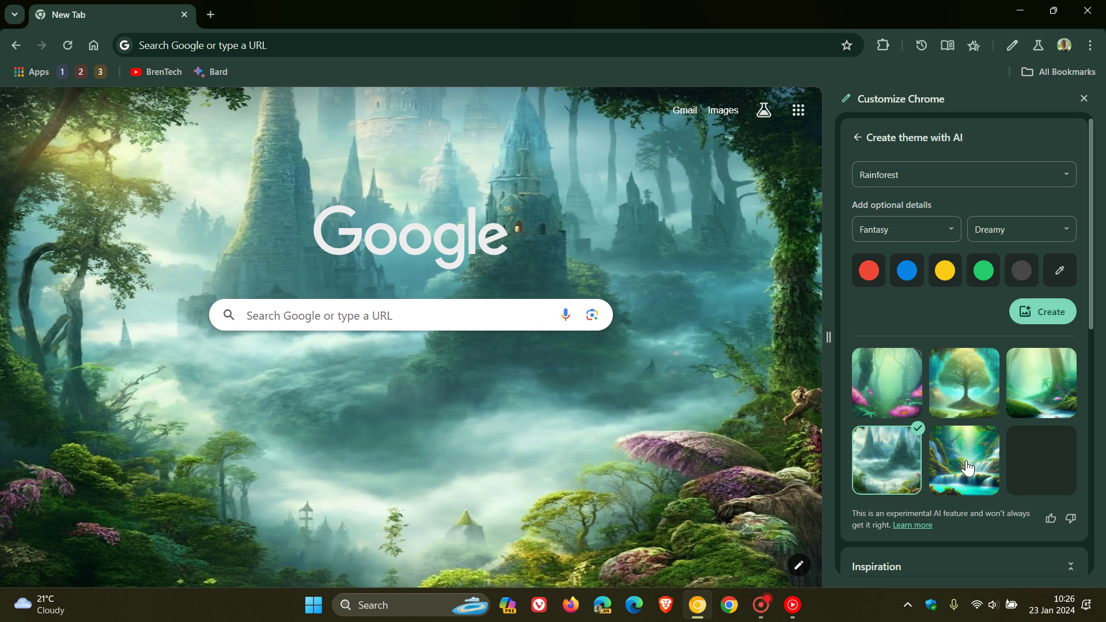
click(966, 468)
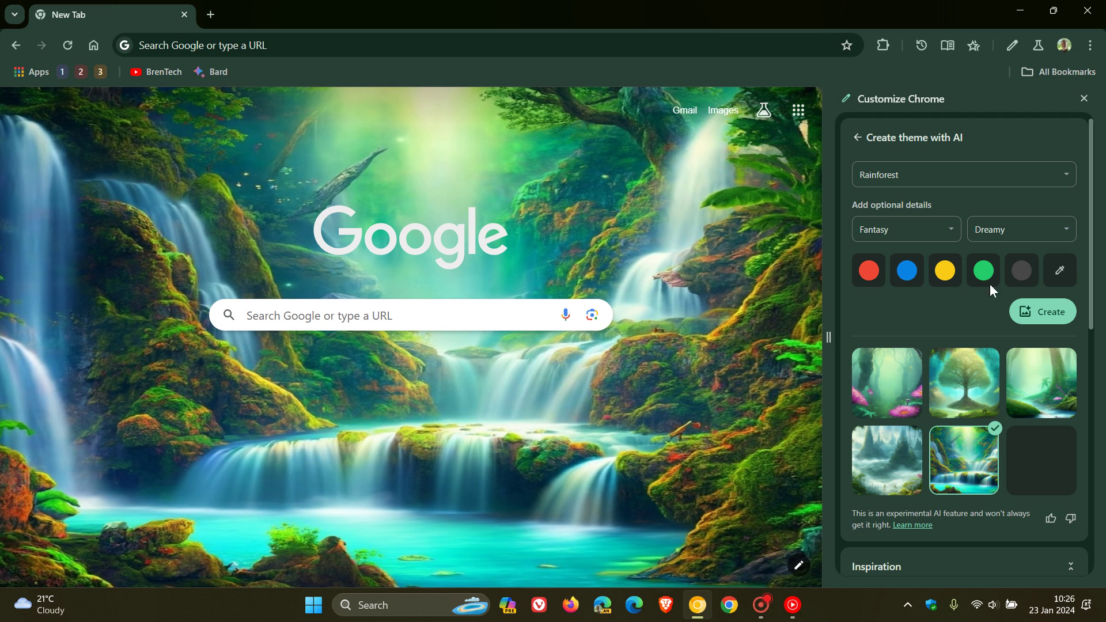
- Close the Customize Chrome panel, check Experimental AI settings, and return to the waterfall new tab page
click(1083, 100)
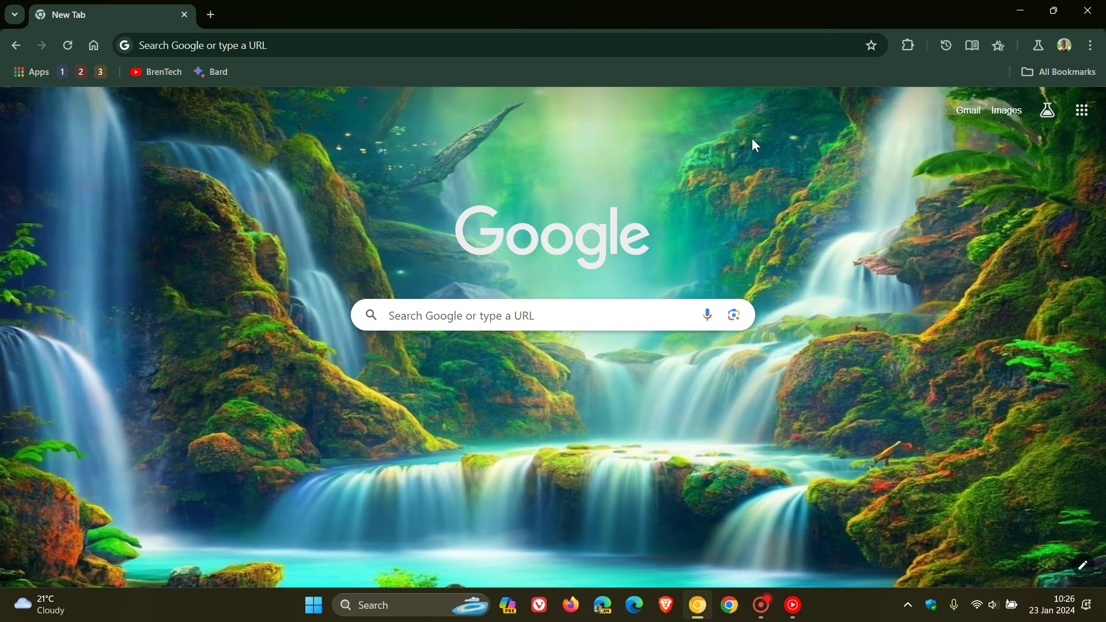
click(1090, 45)
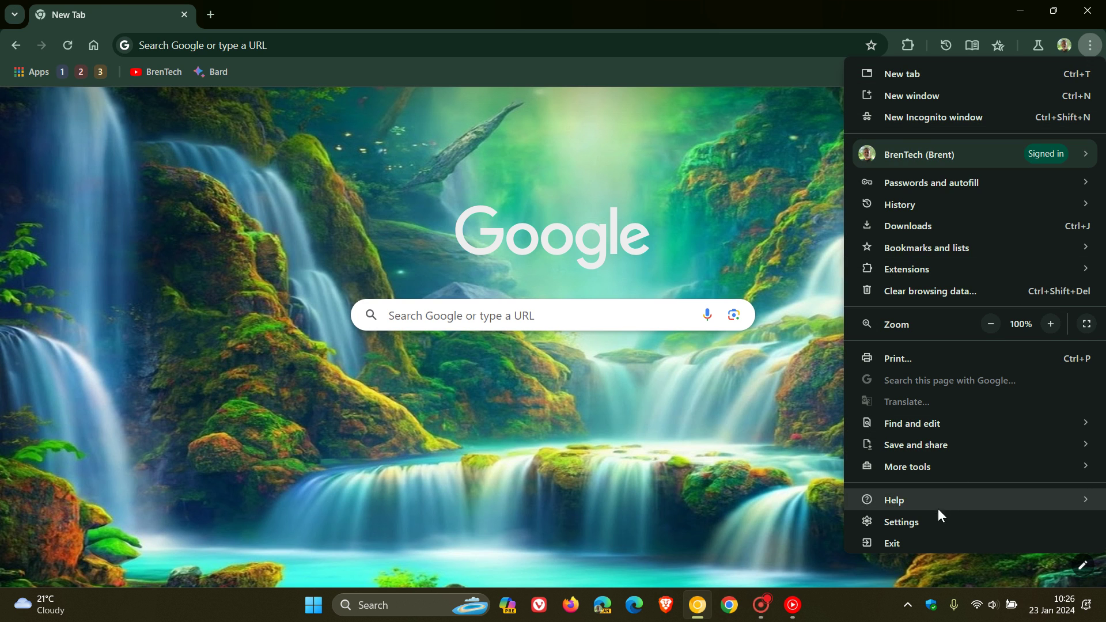
click(901, 522)
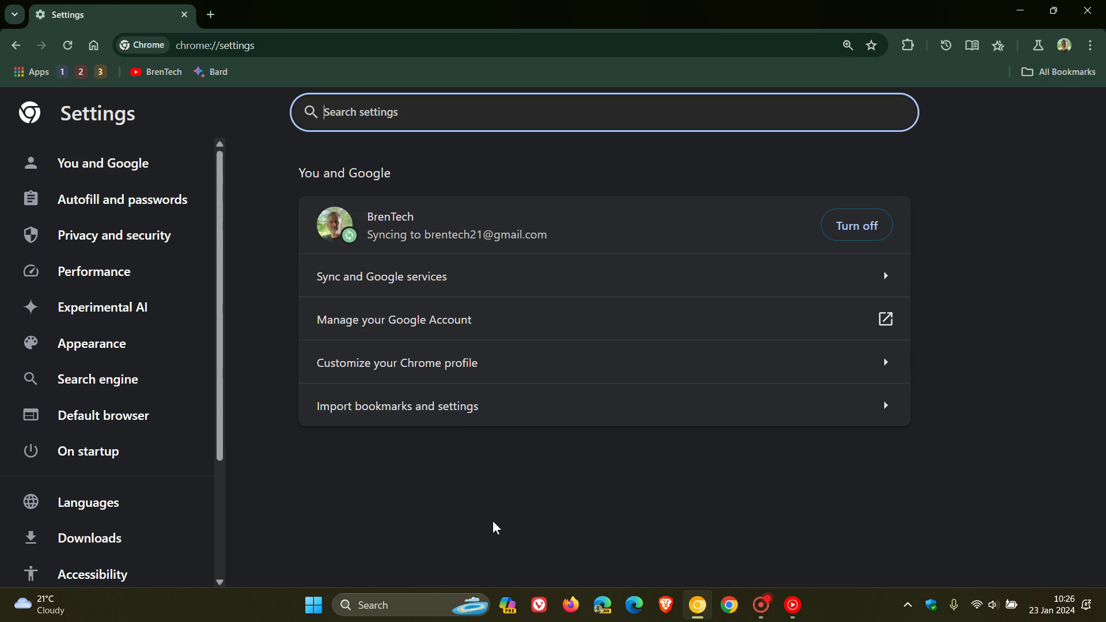
click(105, 310)
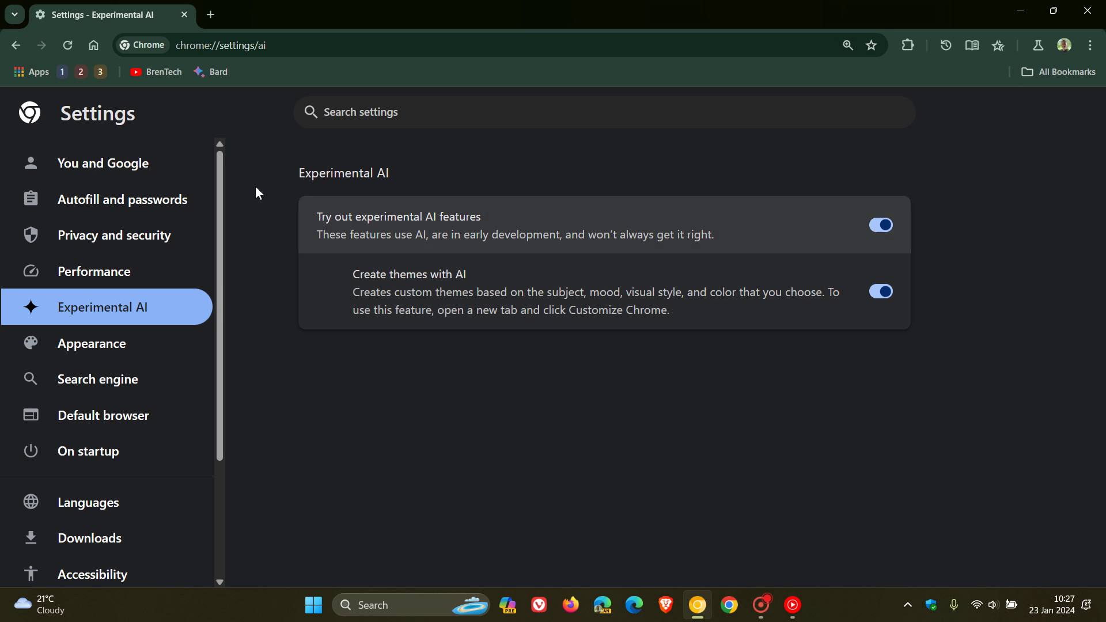
click(95, 45)
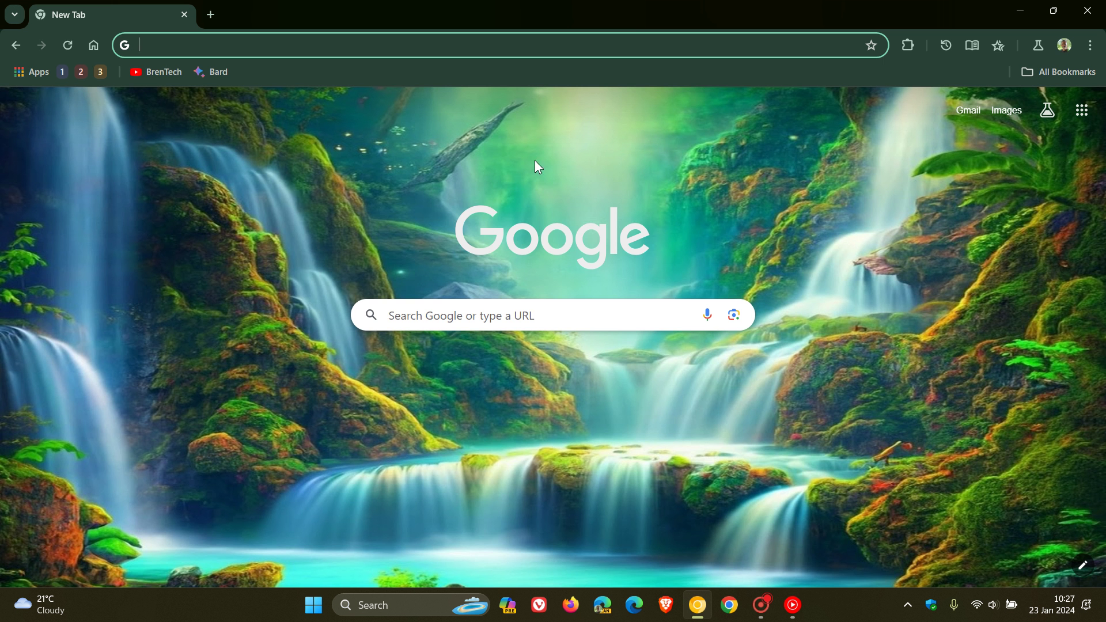